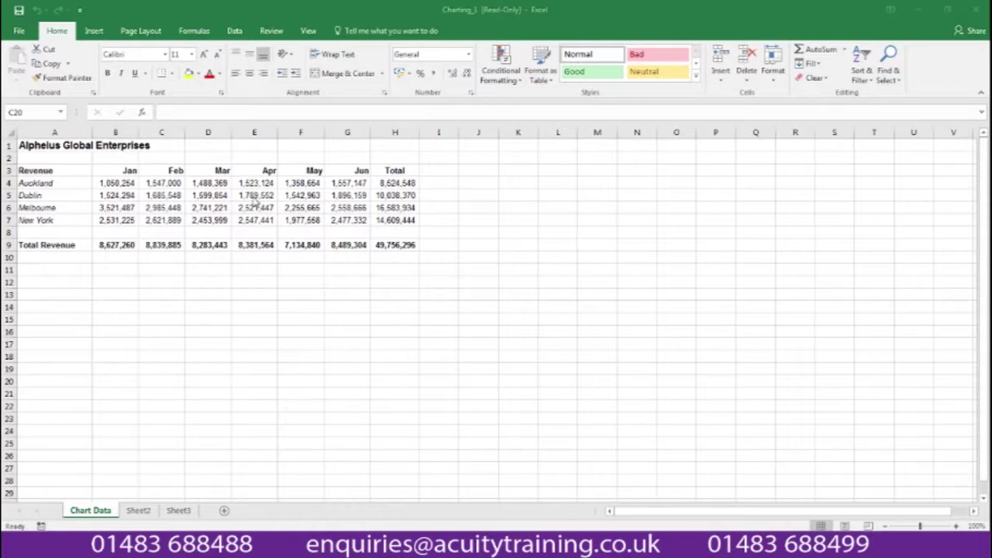
- Select the Jan–Jun city revenue range A3:G7, leaving out the totals, for charting
{"action": "left_click_drag", "start_coordinate": [61, 172], "coordinate": [346, 219]}
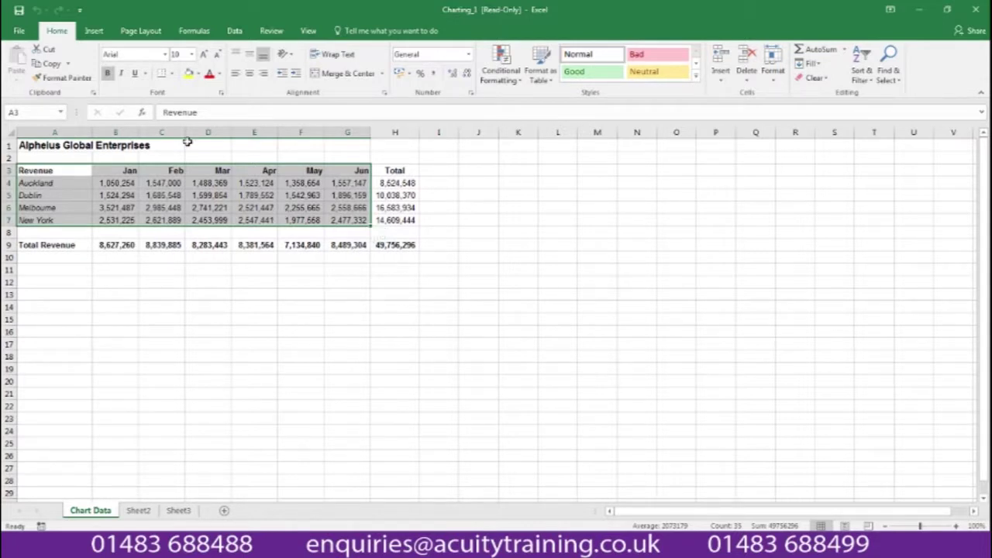
{"action": "left_click", "coordinate": [93, 33]}
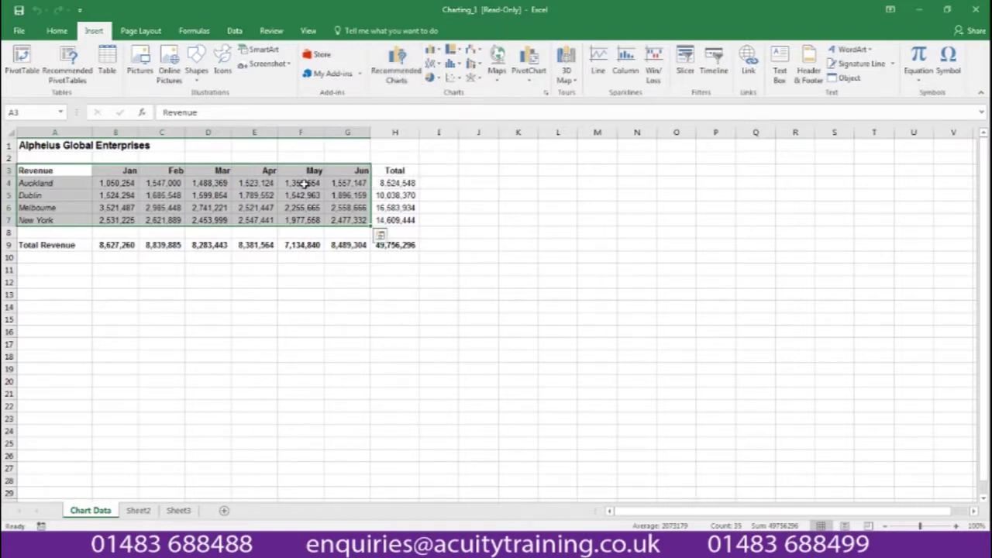
- Insert the recommended Clustered Column chart of the four cities' Jan–Jun revenue
{"action": "left_click", "coordinate": [398, 70]}
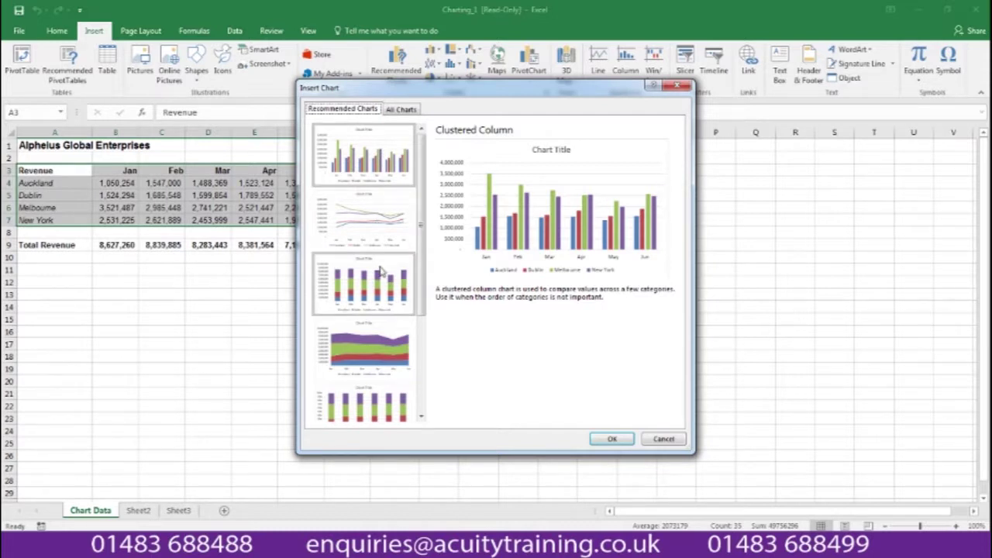
{"action": "scroll", "coordinate": [381, 270], "scroll_direction": "down", "scroll_amount": 3}
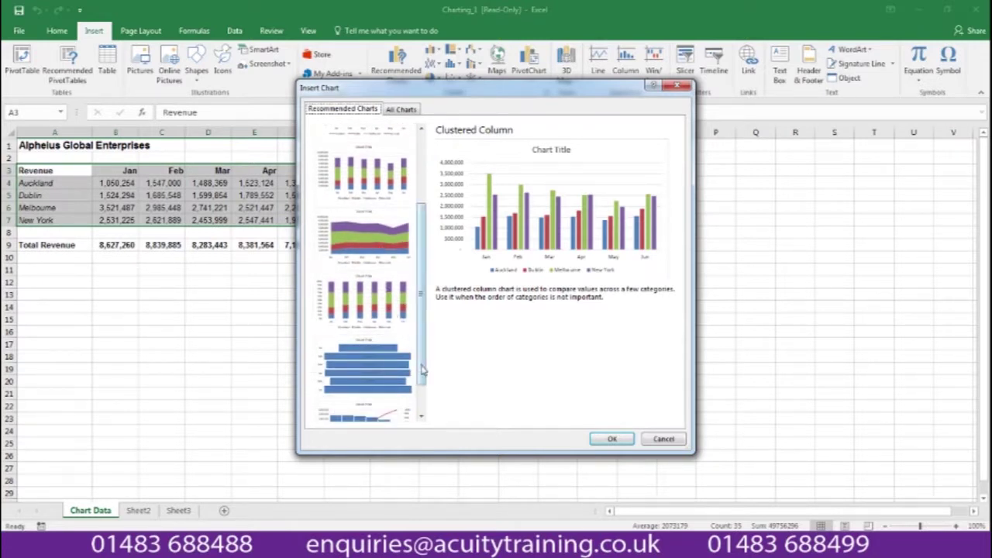
{"action": "scroll", "coordinate": [372, 233], "scroll_direction": "up", "scroll_amount": 3}
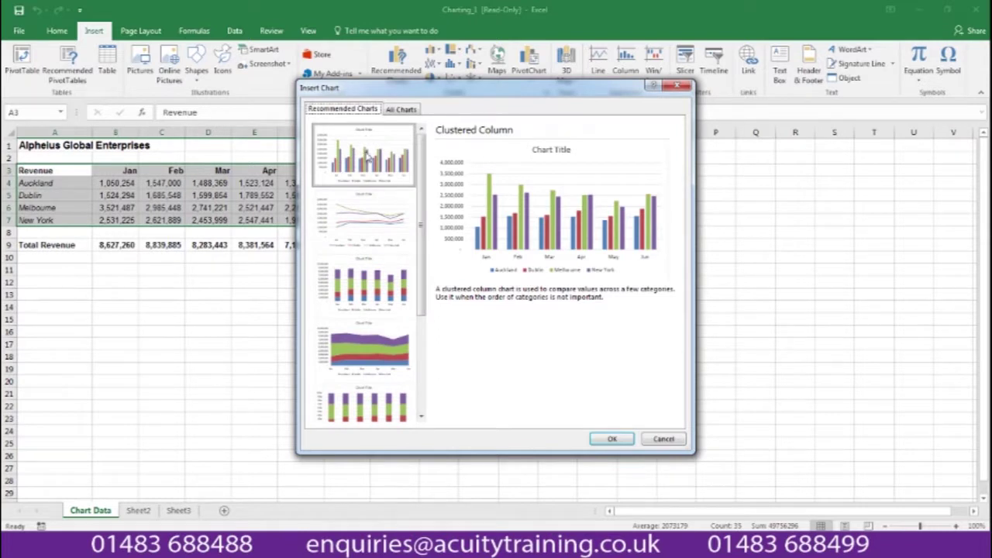
{"action": "left_click", "coordinate": [371, 158]}
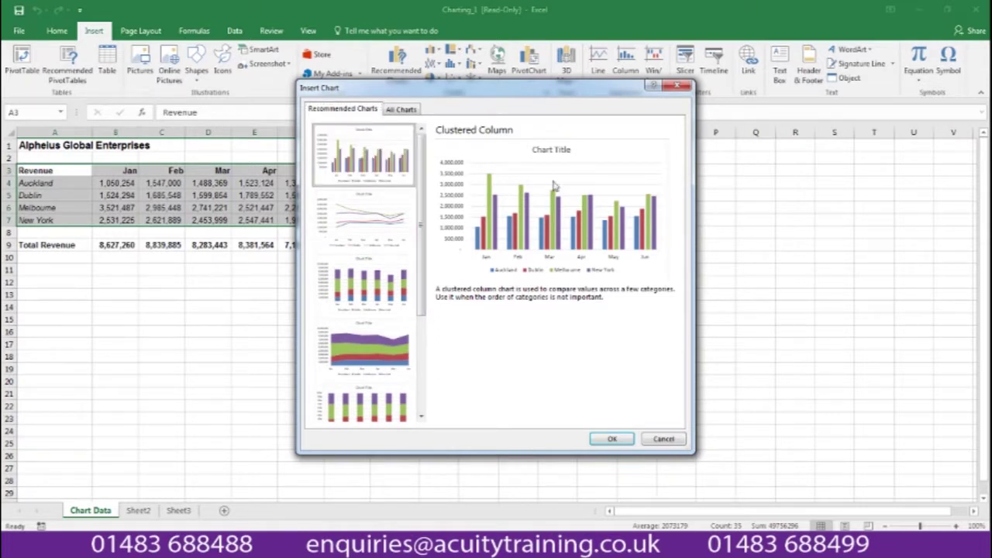
{"action": "left_click", "coordinate": [613, 439]}
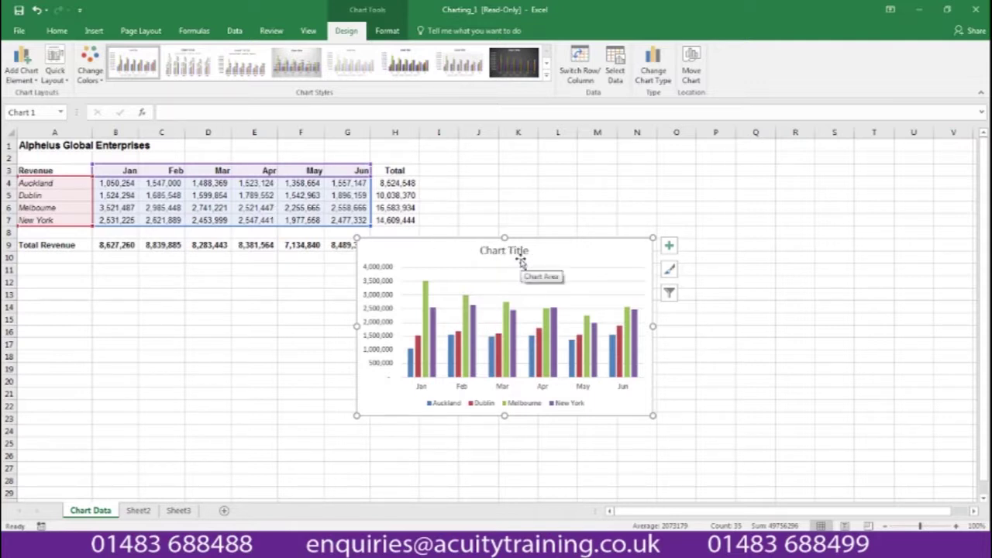
- Set the chart's title to 'Revenue 2017'
{"action": "left_click", "coordinate": [670, 247]}
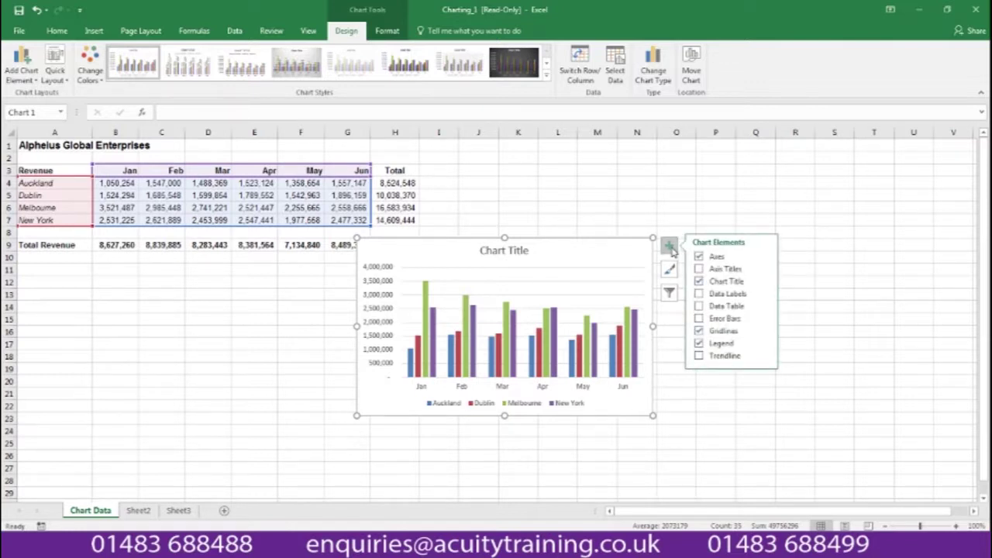
{"action": "left_click", "coordinate": [700, 282]}
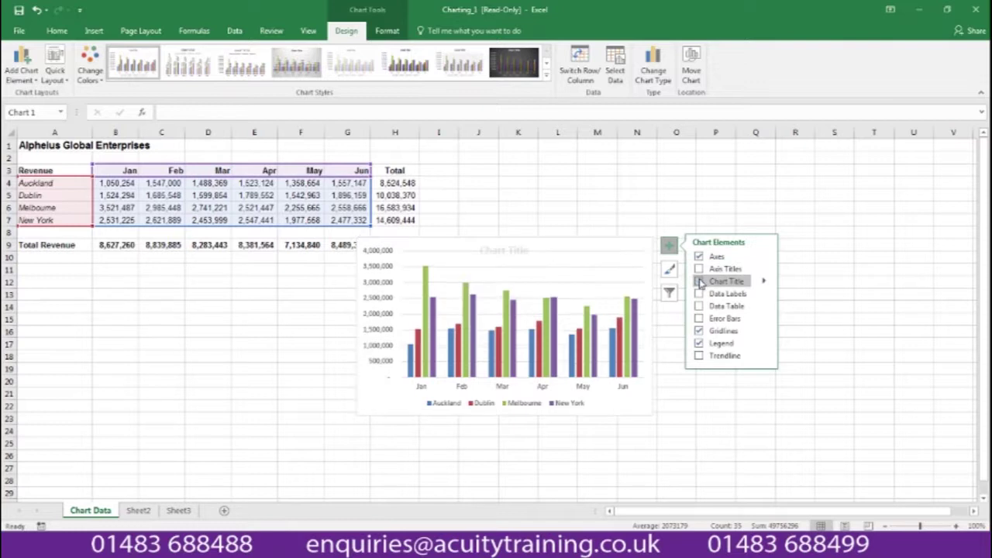
{"action": "left_click", "coordinate": [700, 282]}
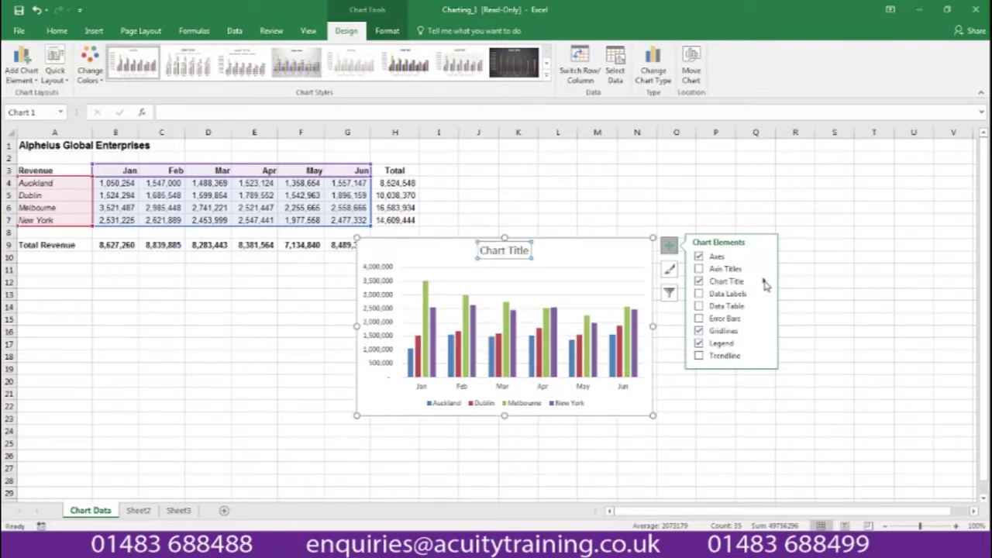
{"action": "mouse_move", "coordinate": [764, 285]}
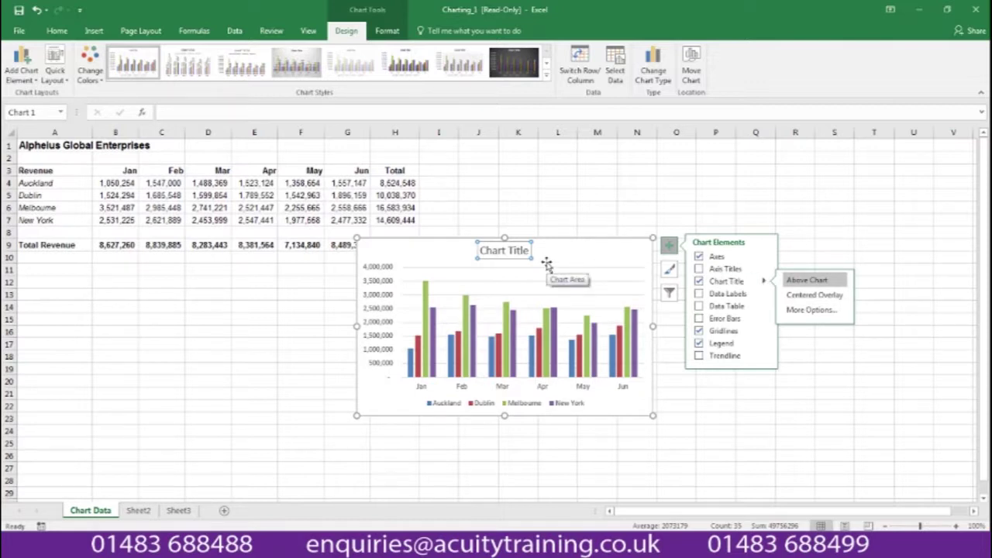
{"action": "key", "text": "Escape"}
{"action": "type", "text": "Revenue 2017"}
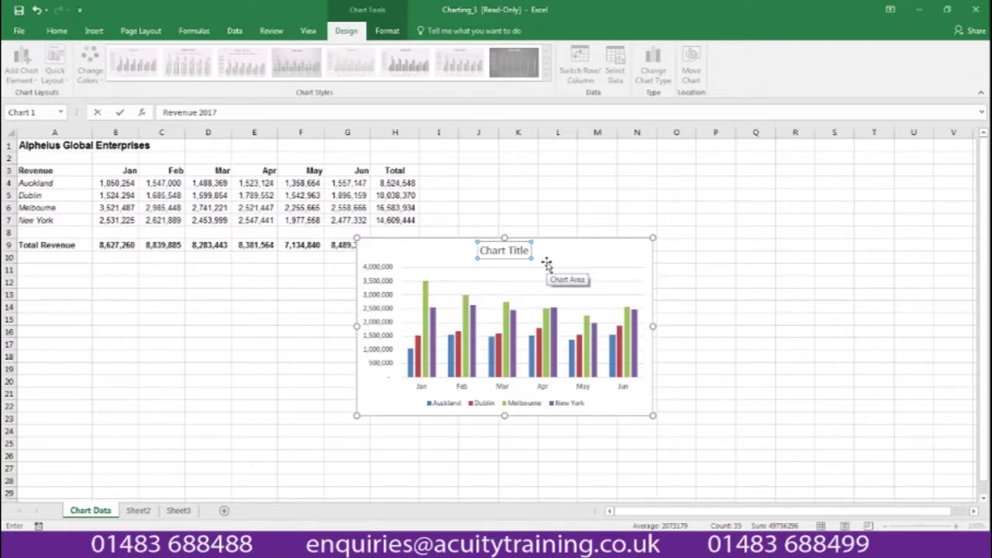
{"action": "key", "text": "Return"}
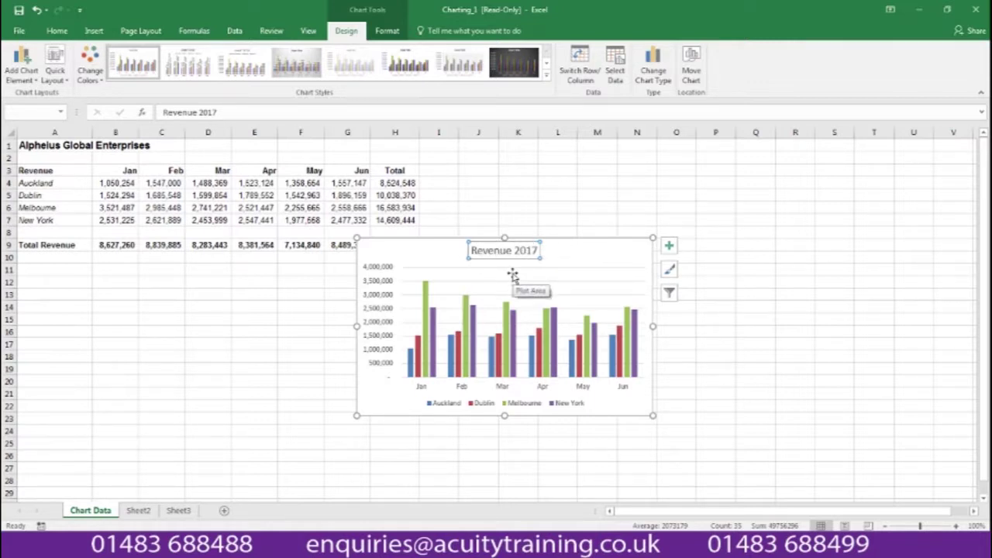
- Position the chart legend at the top, beneath the title
{"action": "left_click", "coordinate": [669, 246]}
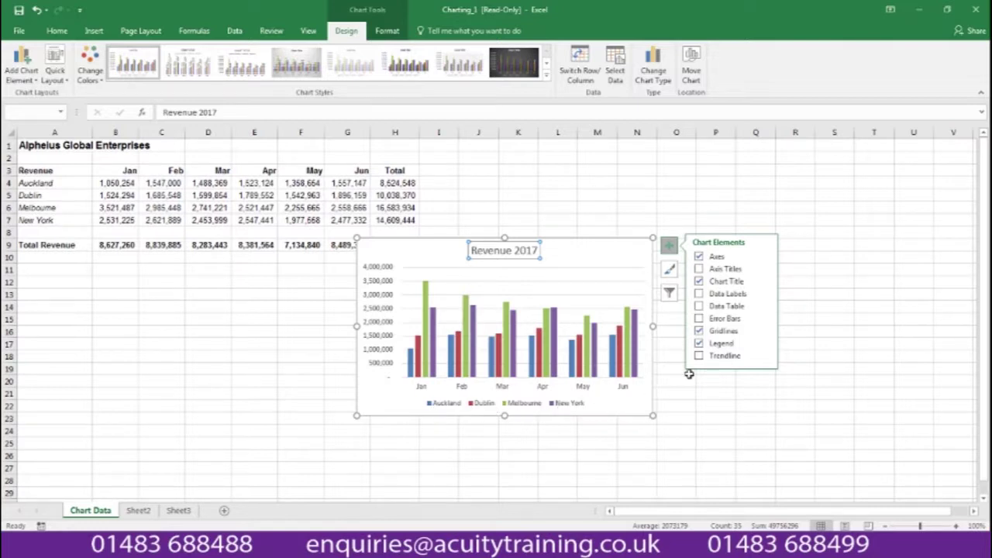
{"action": "left_click", "coordinate": [699, 343]}
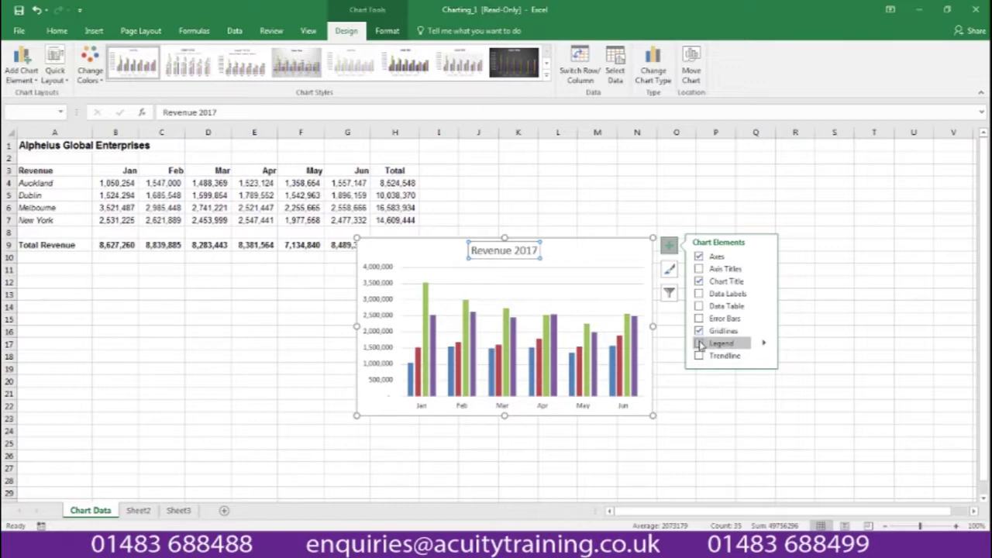
{"action": "left_click", "coordinate": [765, 343]}
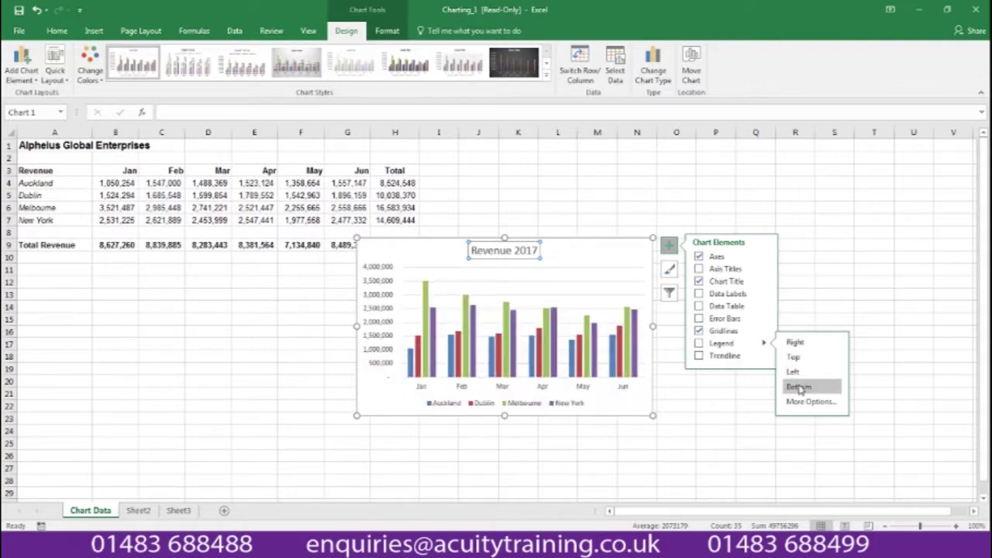
{"action": "left_click", "coordinate": [793, 356]}
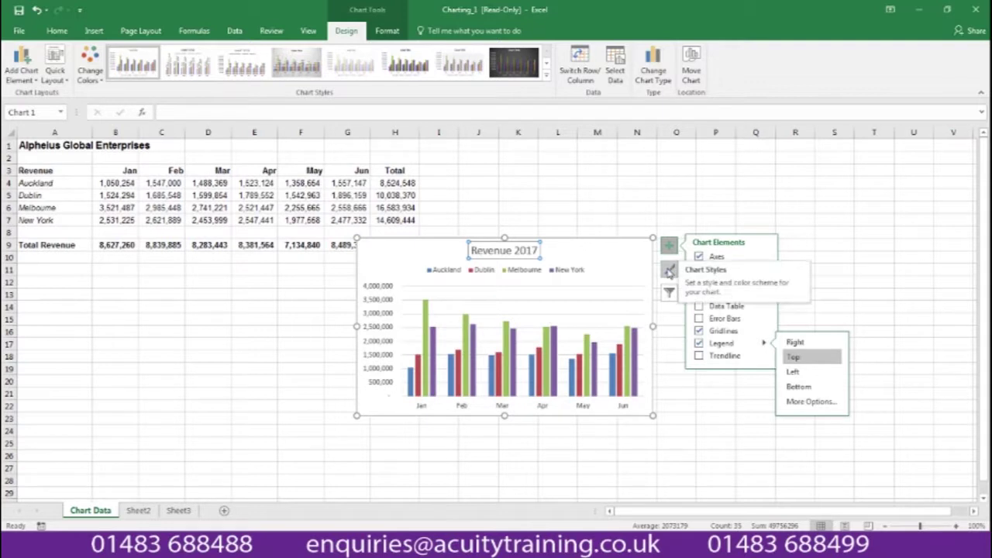
{"action": "left_click", "coordinate": [669, 271]}
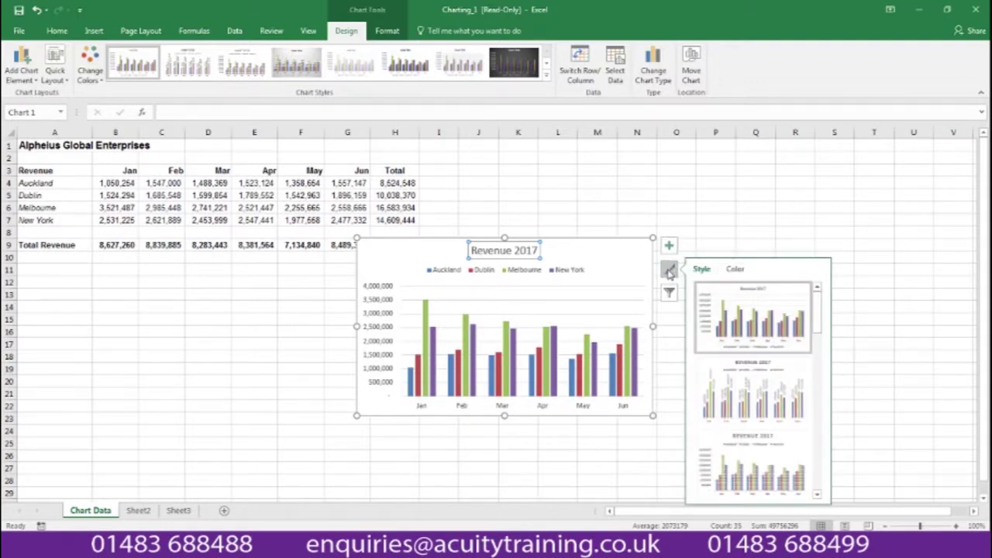
- Apply the dark chart style with outlined columns from the Chart Styles gallery
{"action": "left_click_drag", "start_coordinate": [818, 314], "coordinate": [837, 372]}
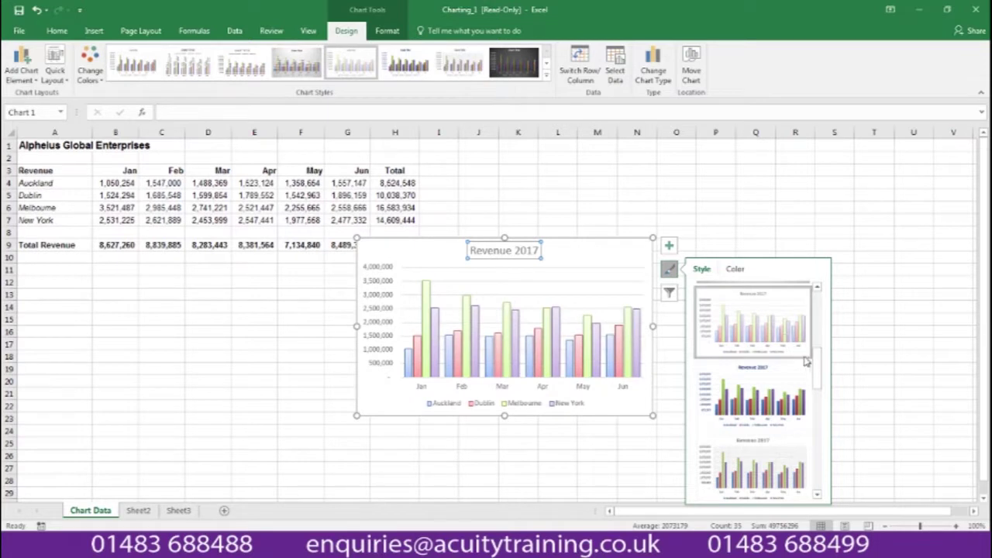
{"action": "scroll", "coordinate": [781, 372], "scroll_direction": "down", "scroll_amount": 2}
{"action": "left_click", "coordinate": [779, 387]}
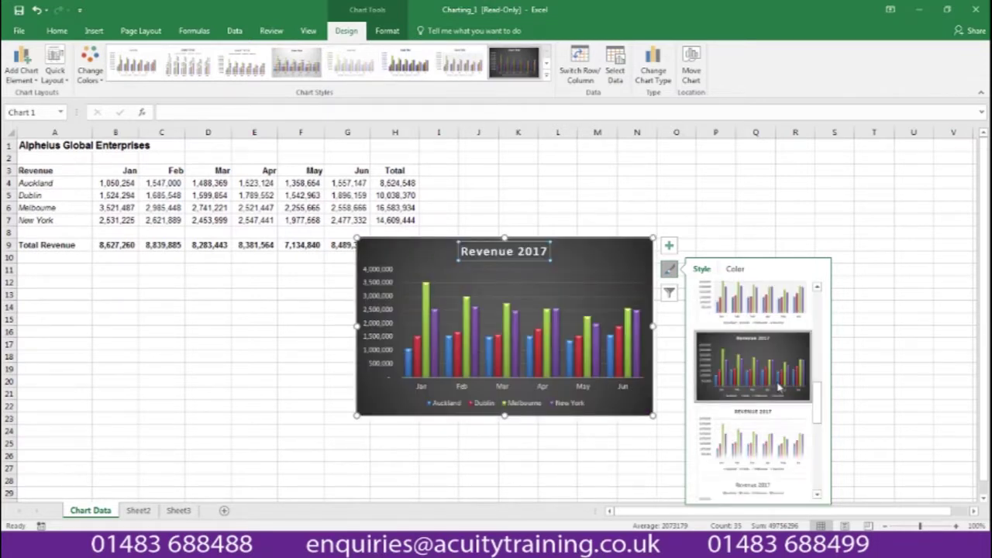
{"action": "scroll", "coordinate": [779, 388], "scroll_direction": "down", "scroll_amount": 2}
{"action": "left_click", "coordinate": [769, 341]}
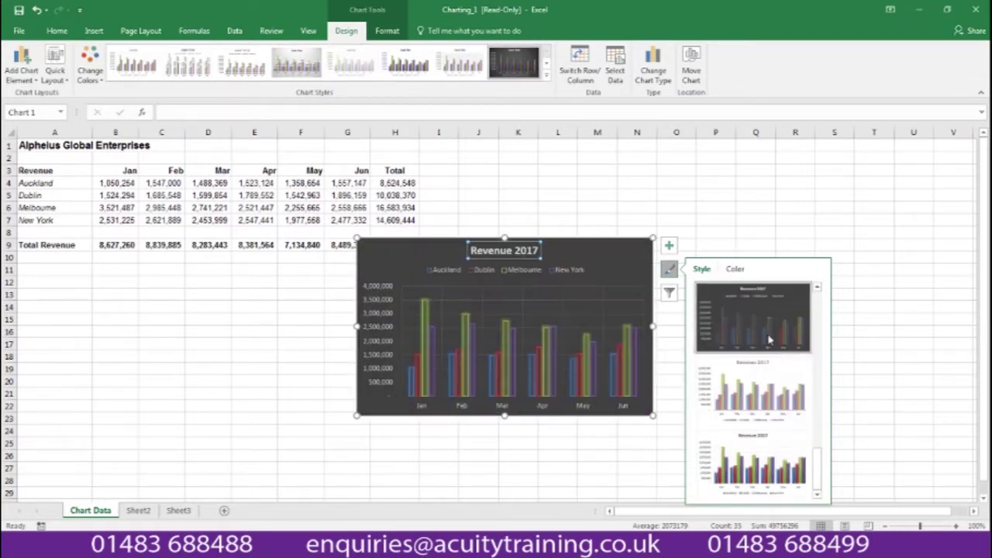
{"action": "left_click", "coordinate": [735, 270]}
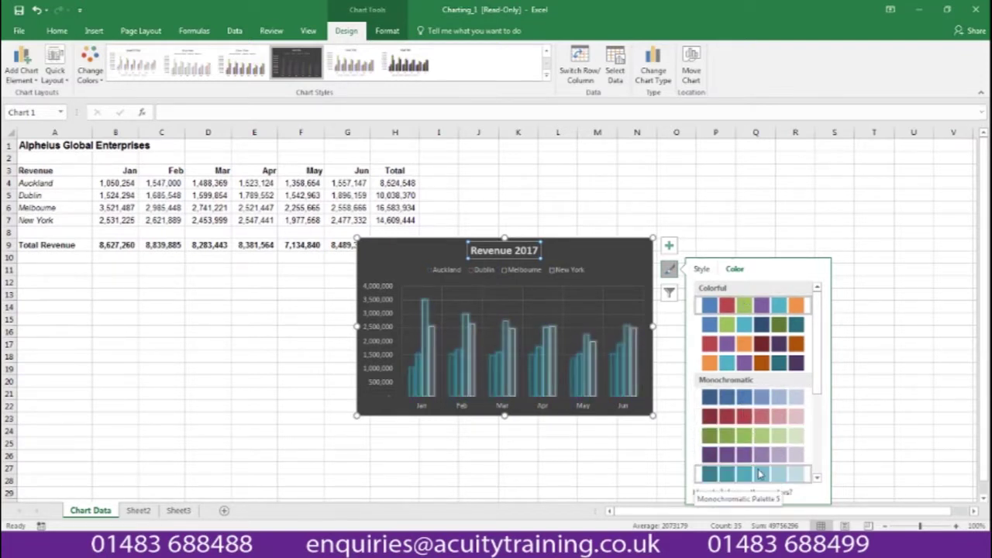
- Filter the chart to show only Dublin and Melbourne for Mar–Jun
{"action": "left_click", "coordinate": [669, 294]}
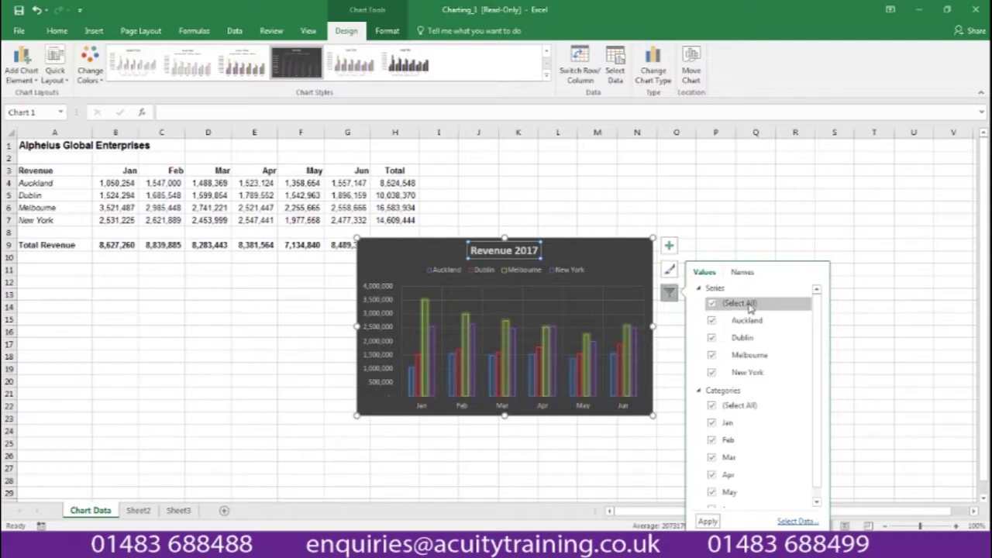
{"action": "left_click", "coordinate": [712, 321]}
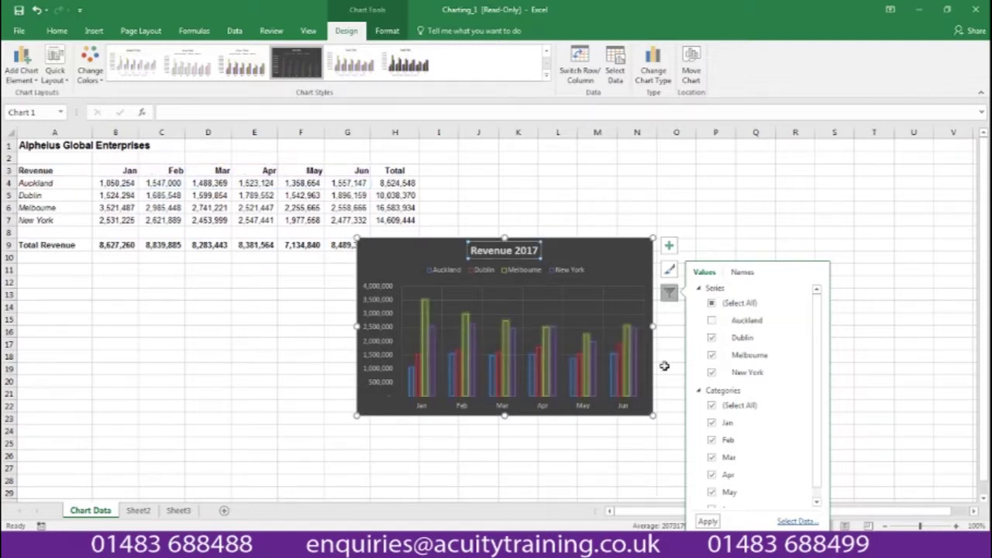
{"action": "left_click", "coordinate": [713, 374]}
{"action": "scroll", "coordinate": [817, 426], "scroll_direction": "down", "scroll_amount": 2}
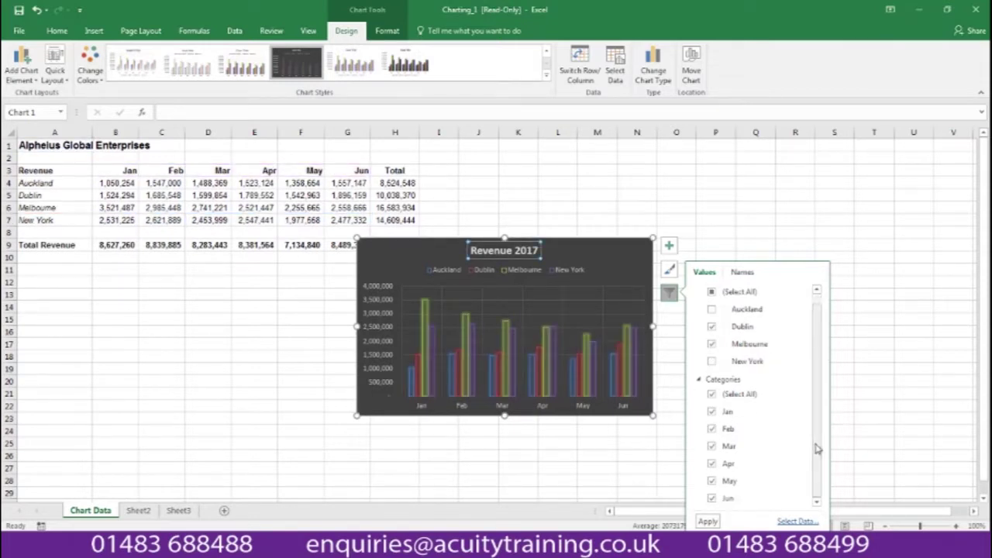
{"action": "left_click", "coordinate": [712, 412]}
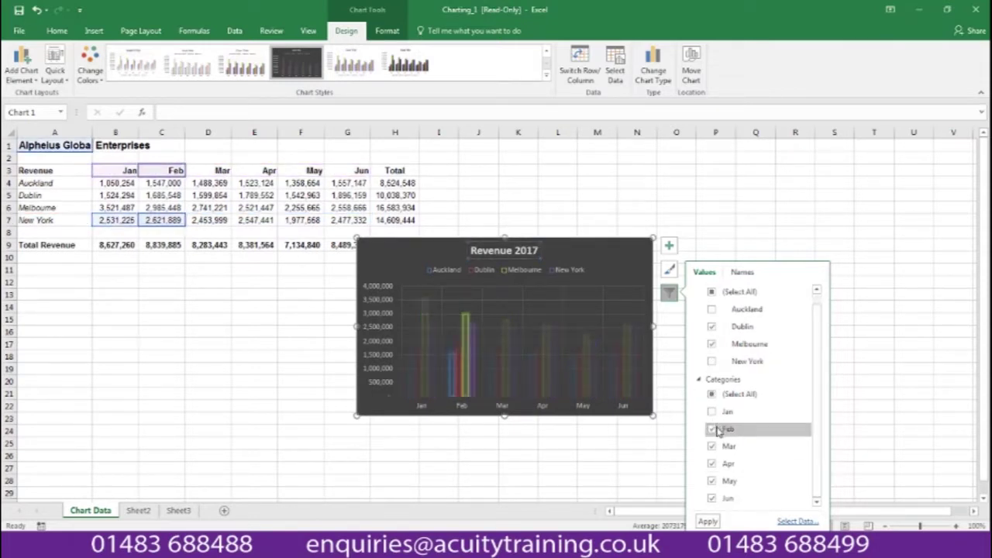
{"action": "left_click", "coordinate": [712, 431]}
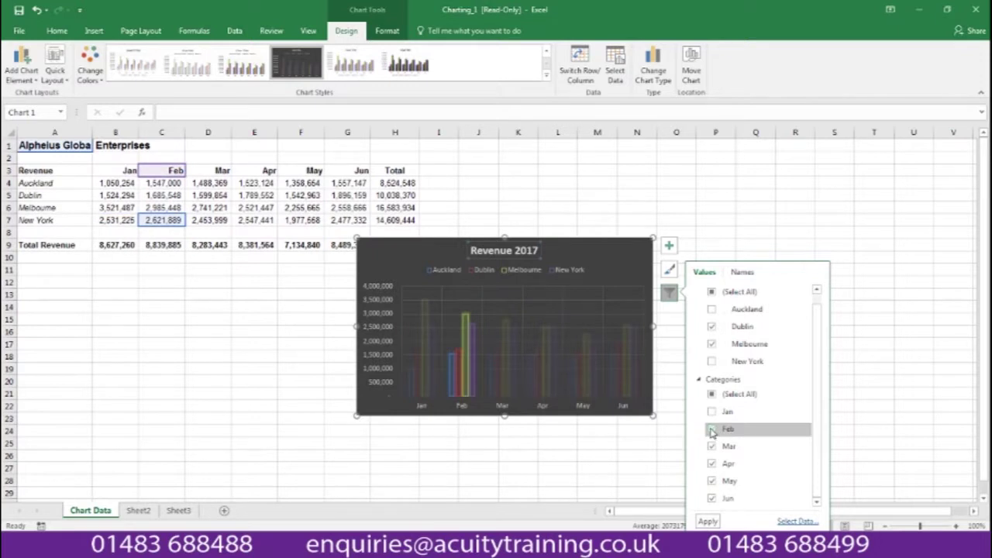
{"action": "left_click", "coordinate": [708, 523]}
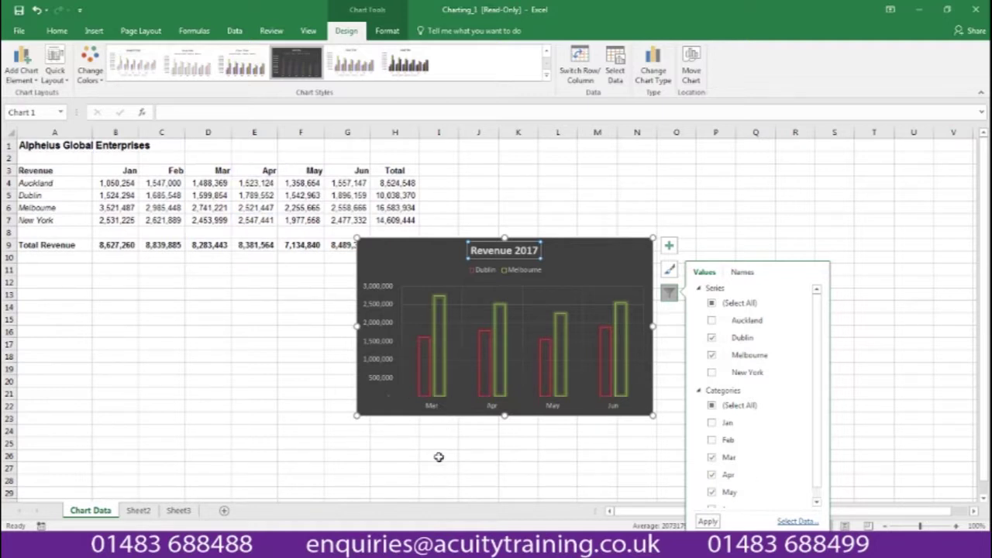
- Restore all four cities and all months Jan–Jun in the chart filter
{"action": "left_click", "coordinate": [711, 304]}
{"action": "left_click", "coordinate": [710, 304]}
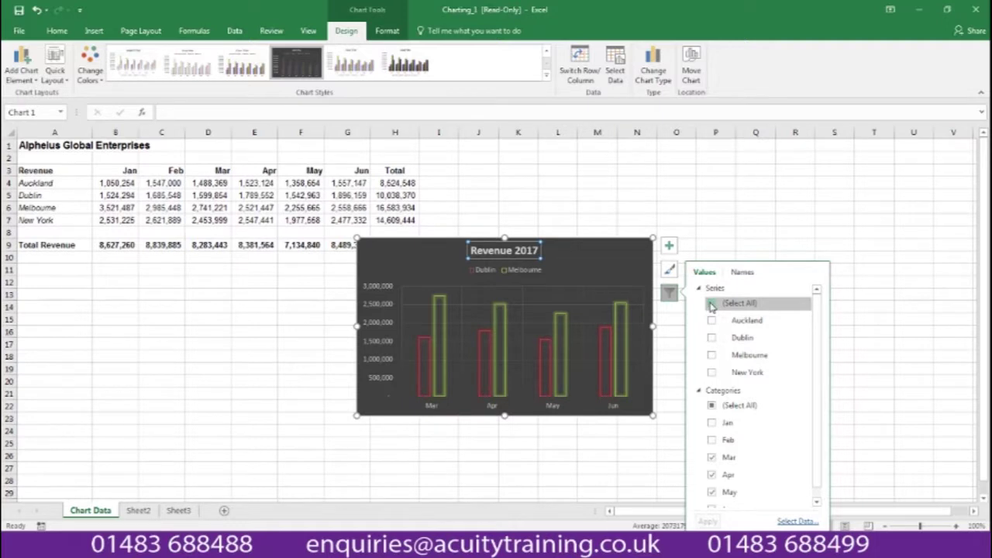
{"action": "left_click", "coordinate": [712, 405]}
{"action": "left_click", "coordinate": [712, 406]}
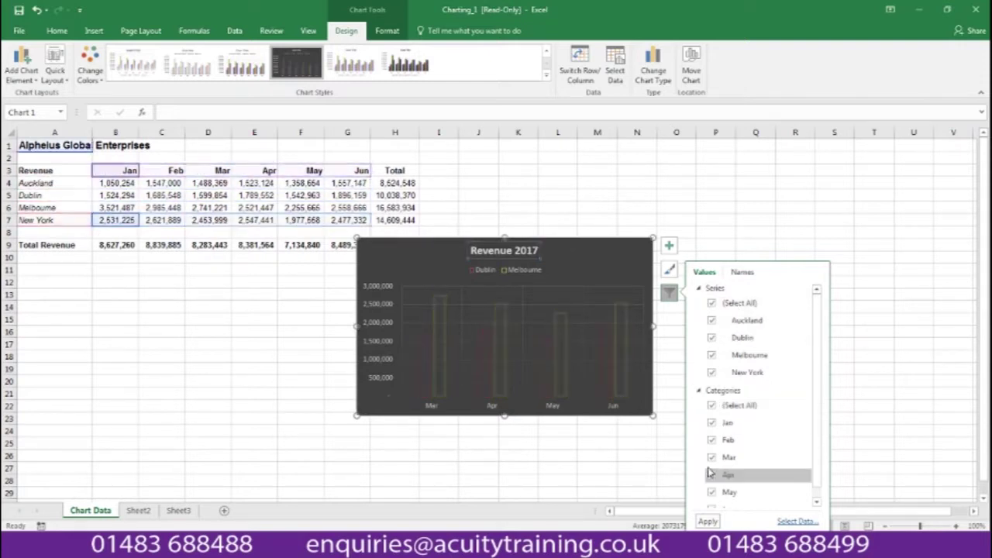
{"action": "left_click", "coordinate": [707, 522]}
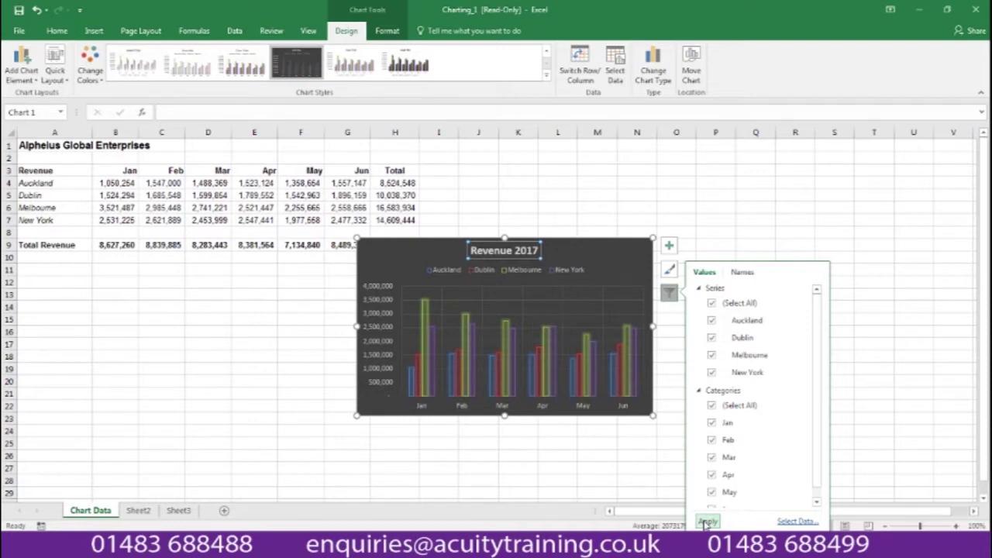
{"action": "left_click", "coordinate": [640, 454]}
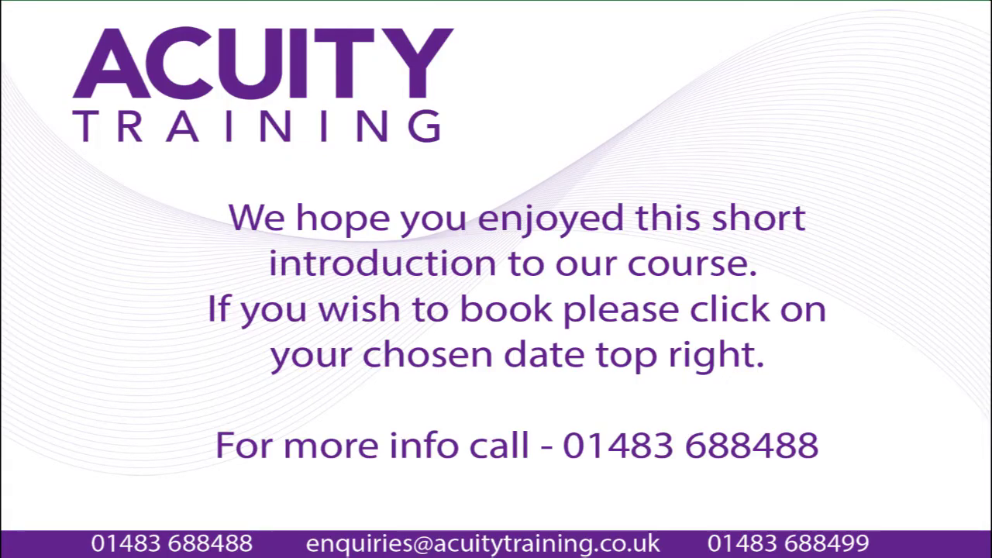